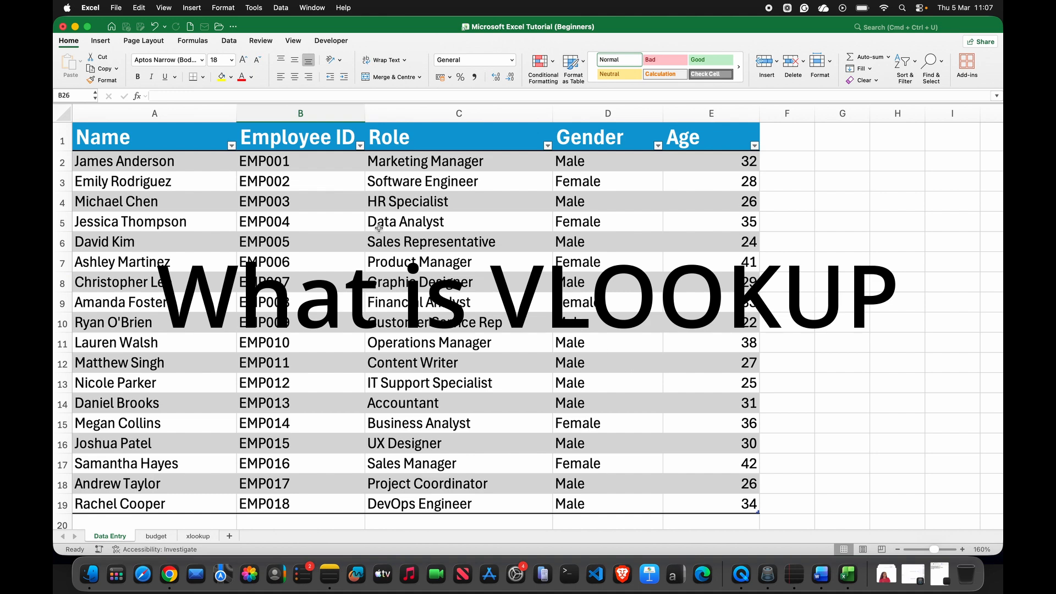
- Review the employee table by highlighting its Name, Role, Gender and Age columns one at a time
click(157, 113)
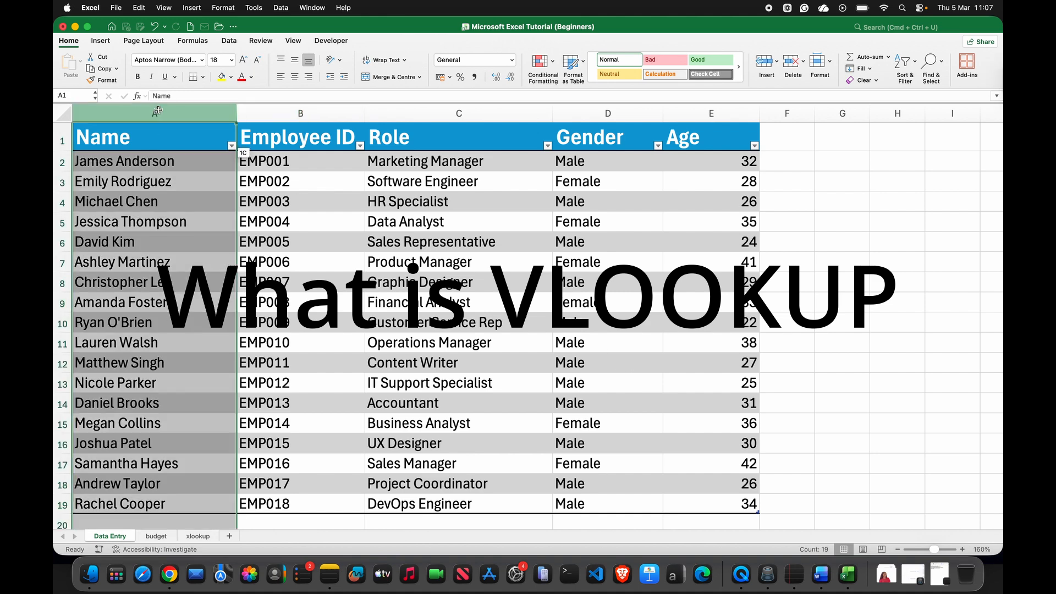
click(502, 114)
click(640, 112)
click(709, 112)
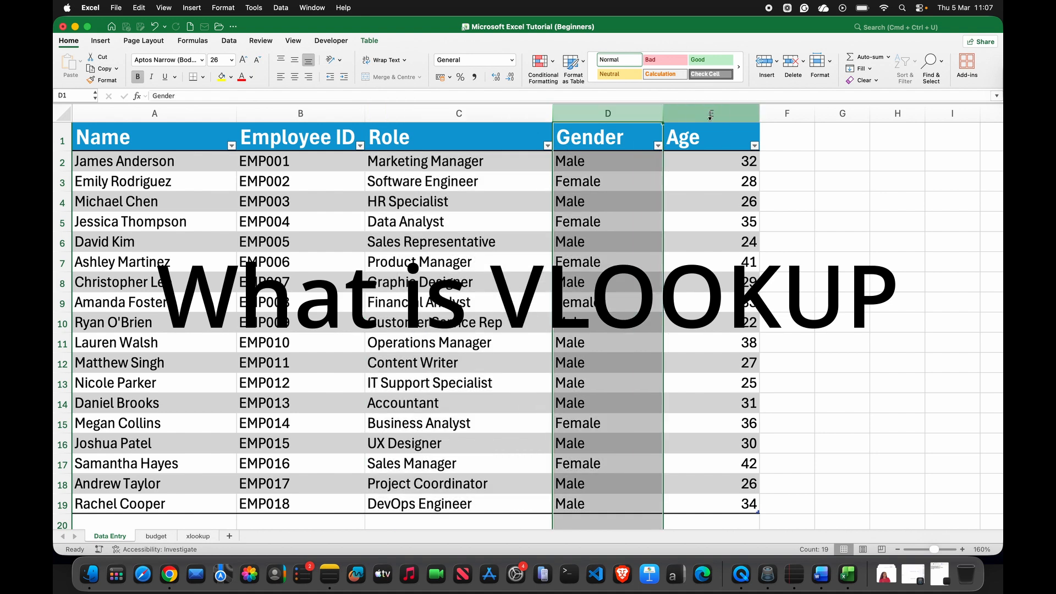
click(140, 108)
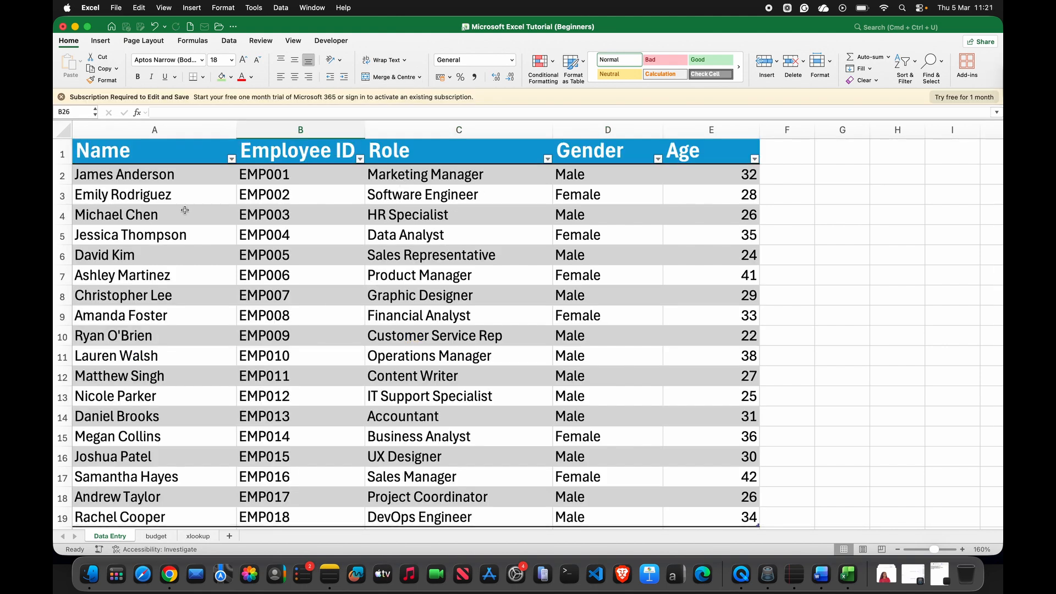
- Start a VLOOKUP formula in cell B26 with the first employee's name in A2 as the lookup value
scroll(333, 408, down, 5)
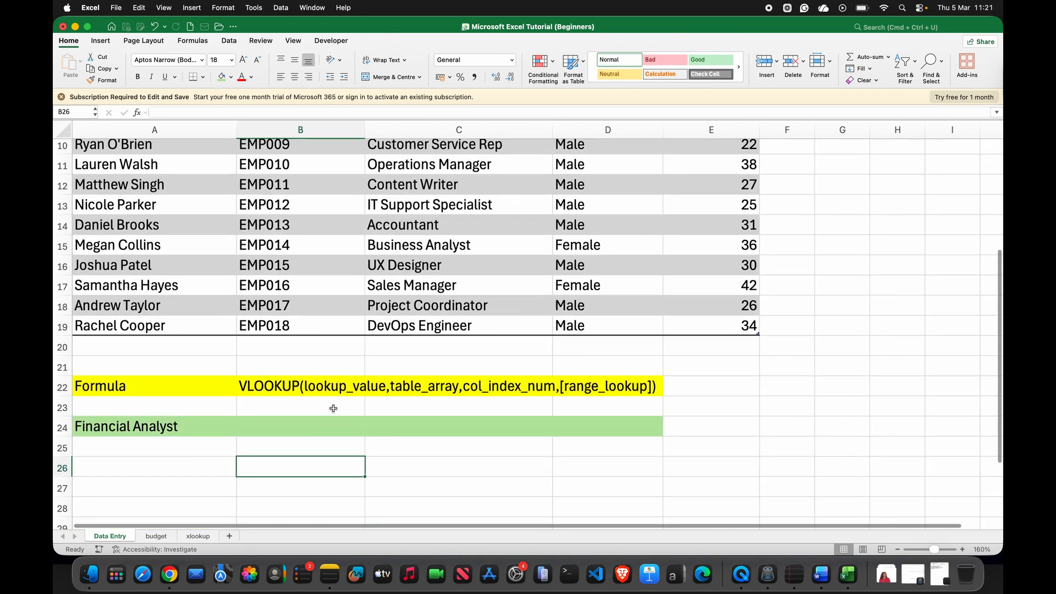
scroll(333, 408, down, 3)
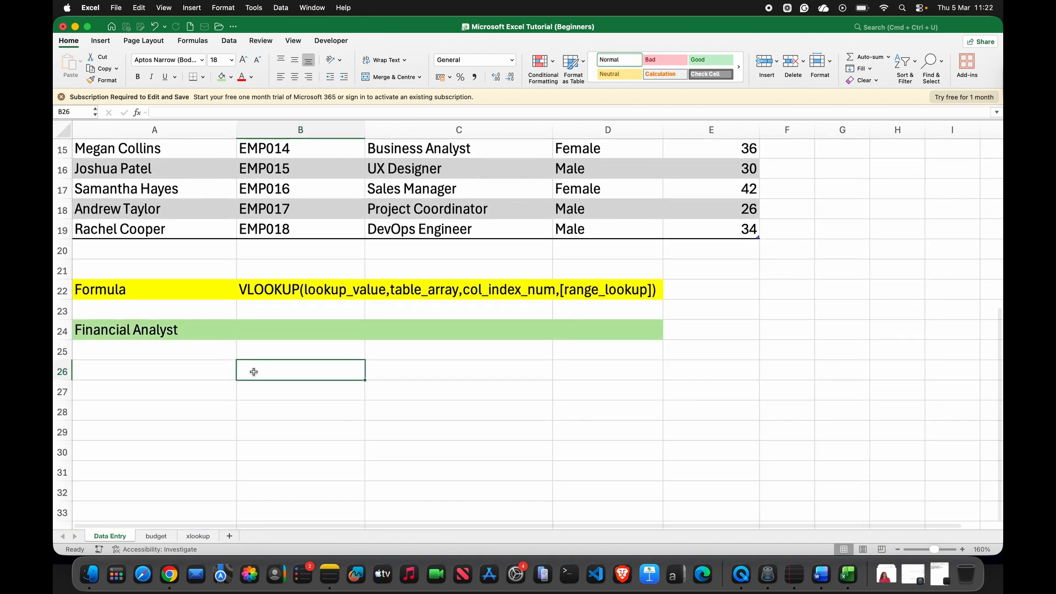
text(=)
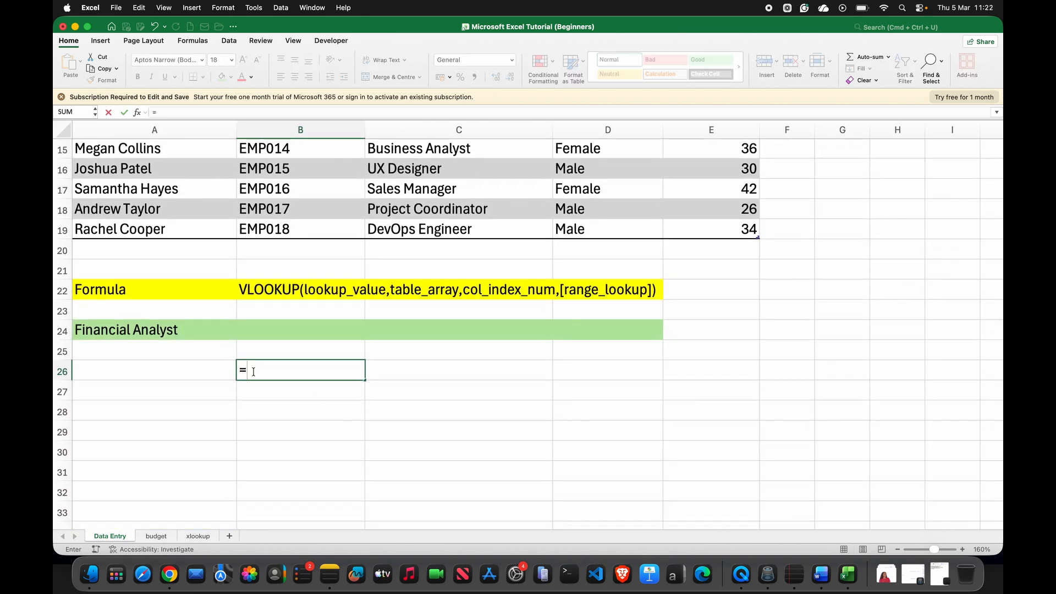
text(vloo)
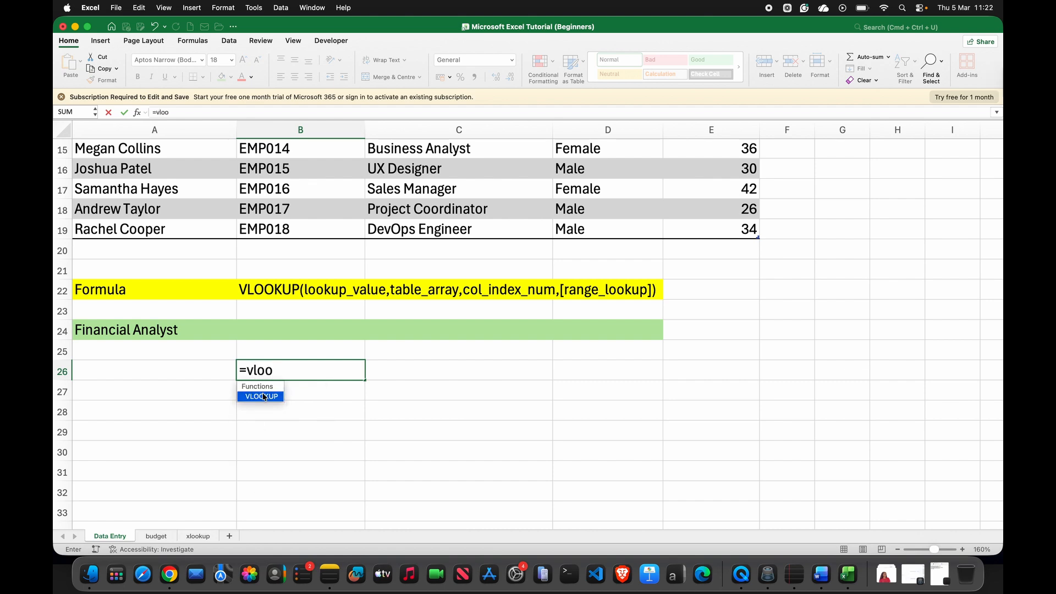
double_click(264, 397)
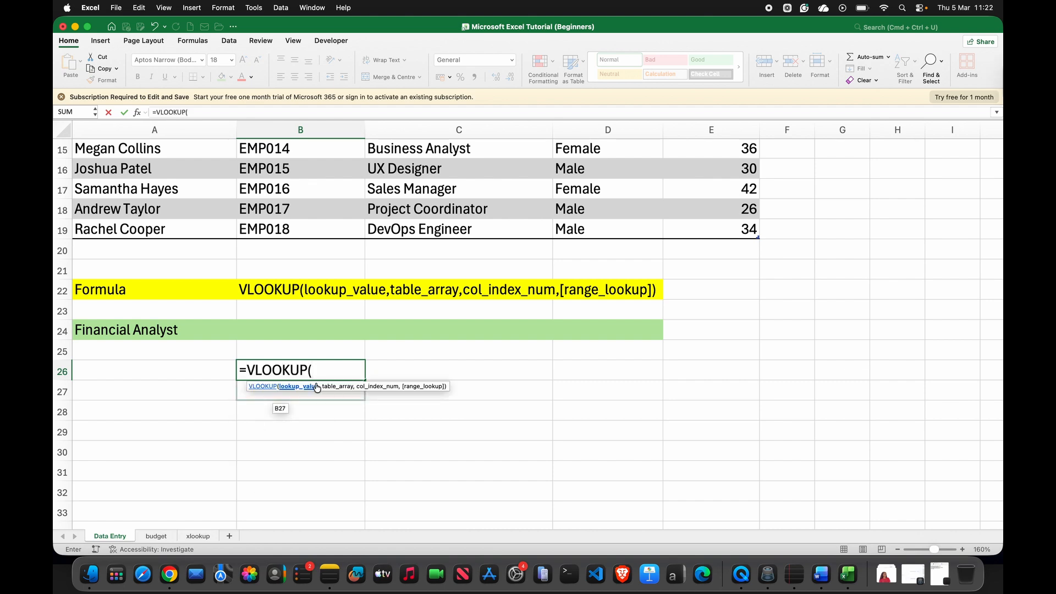
scroll(297, 330, up, 8)
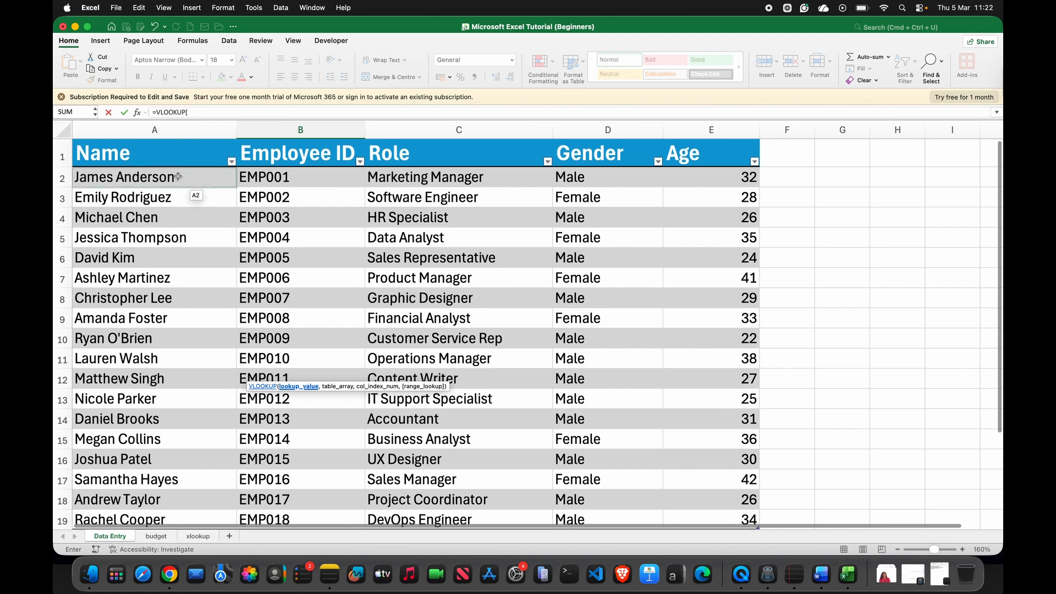
click(177, 174)
text(,)
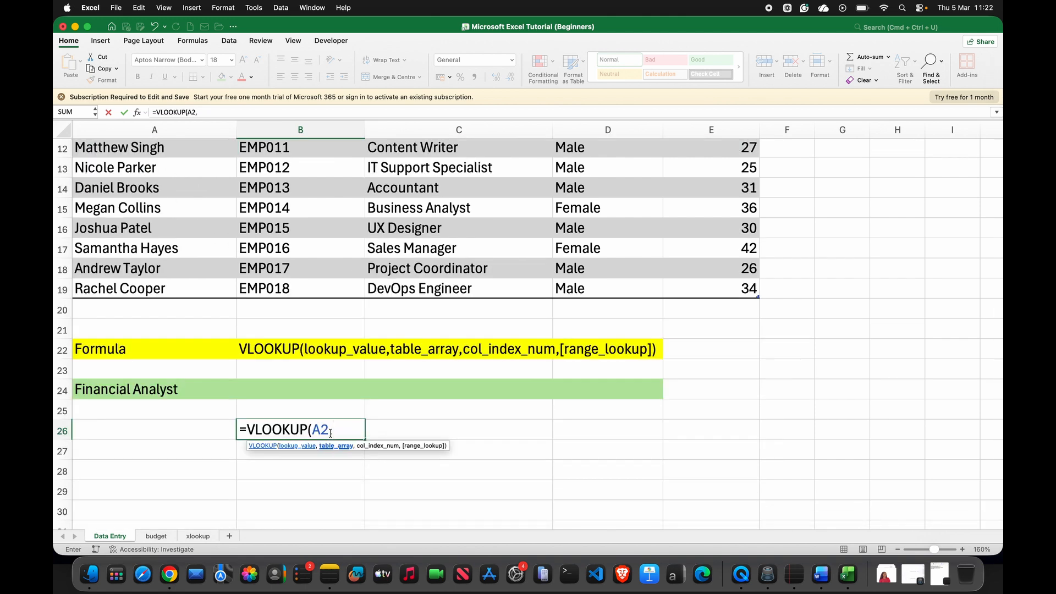
- Set the formula's table array to all employee rows of the Name through Role columns, Table1[[Name]:[Role]]
scroll(314, 304, up, 6)
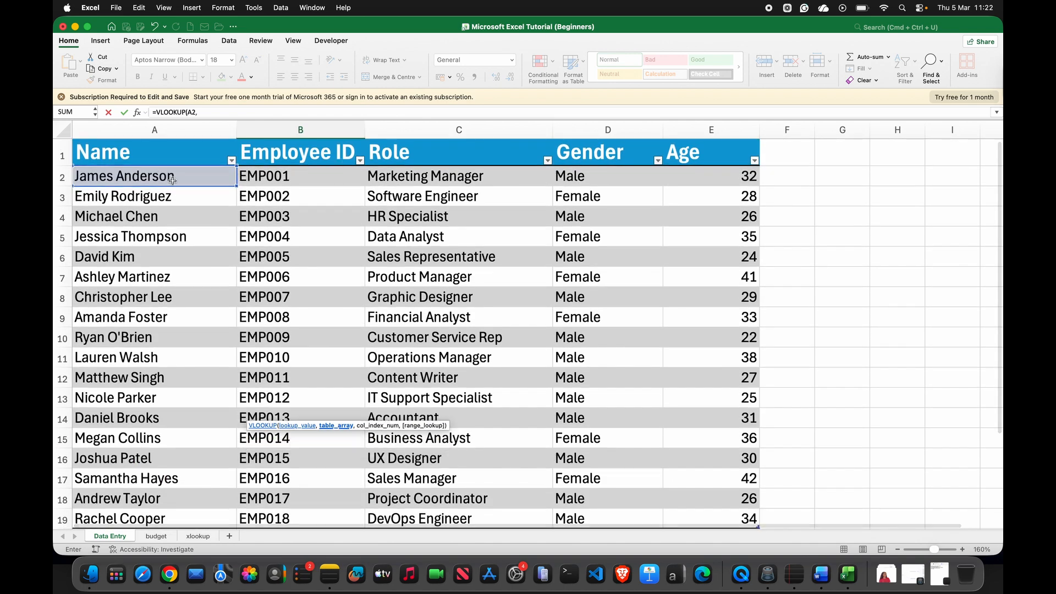
click(182, 176)
drag(182, 176, 476, 505)
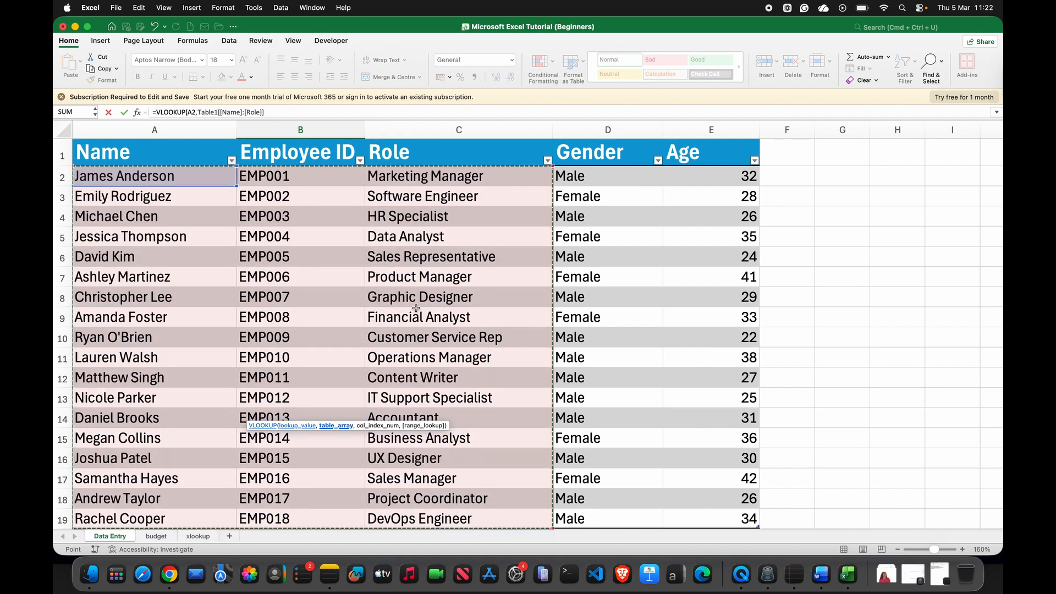
click(274, 112)
text(,)
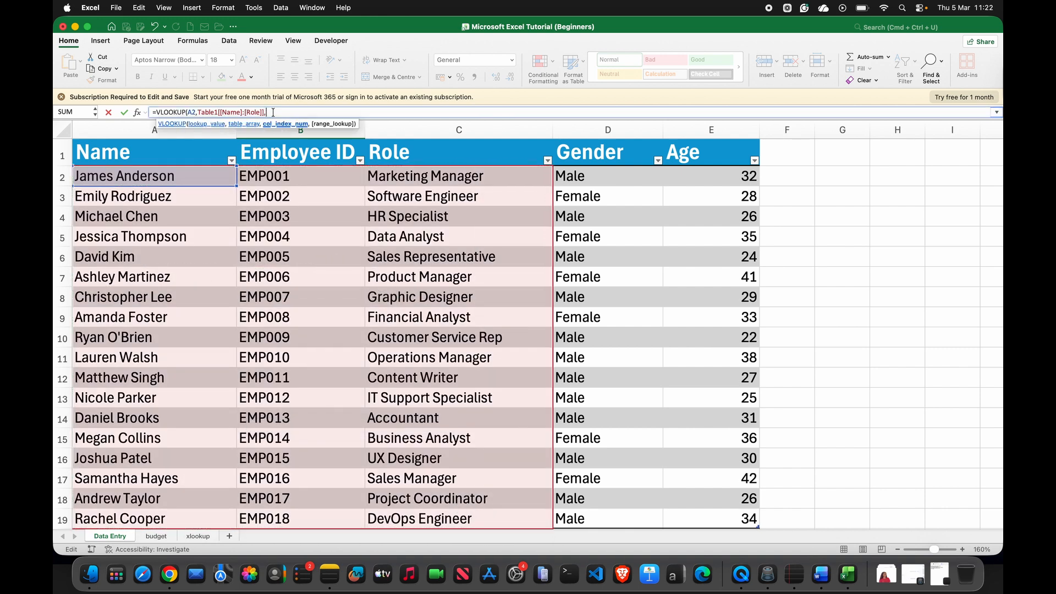
- Complete the B26 formula with column index 3 and FALSE for an exact match, and enter it
scroll(441, 346, down, 8)
scroll(441, 346, up, 7)
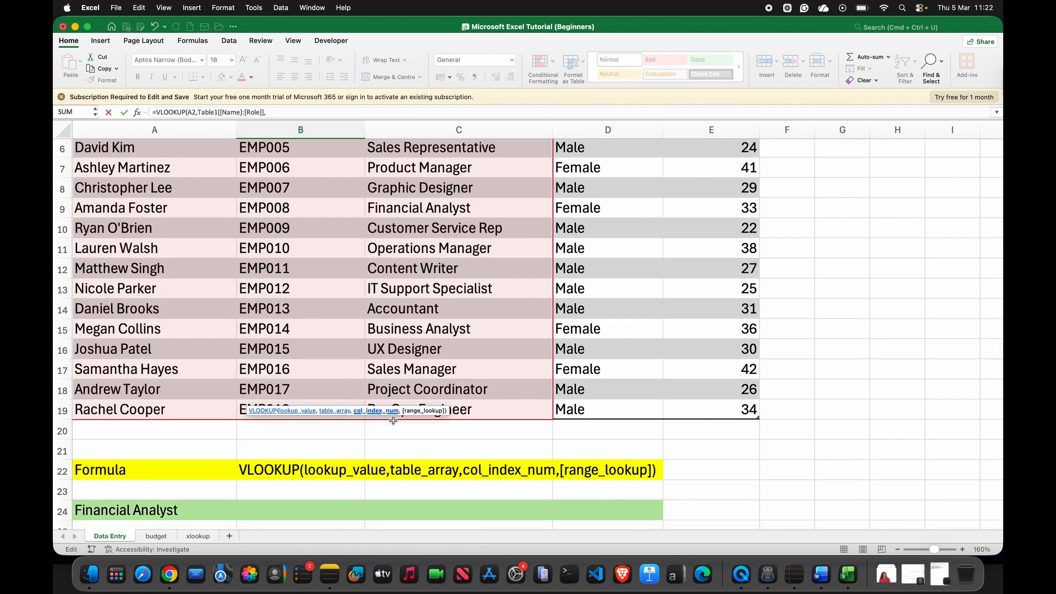
scroll(483, 385, up, 5)
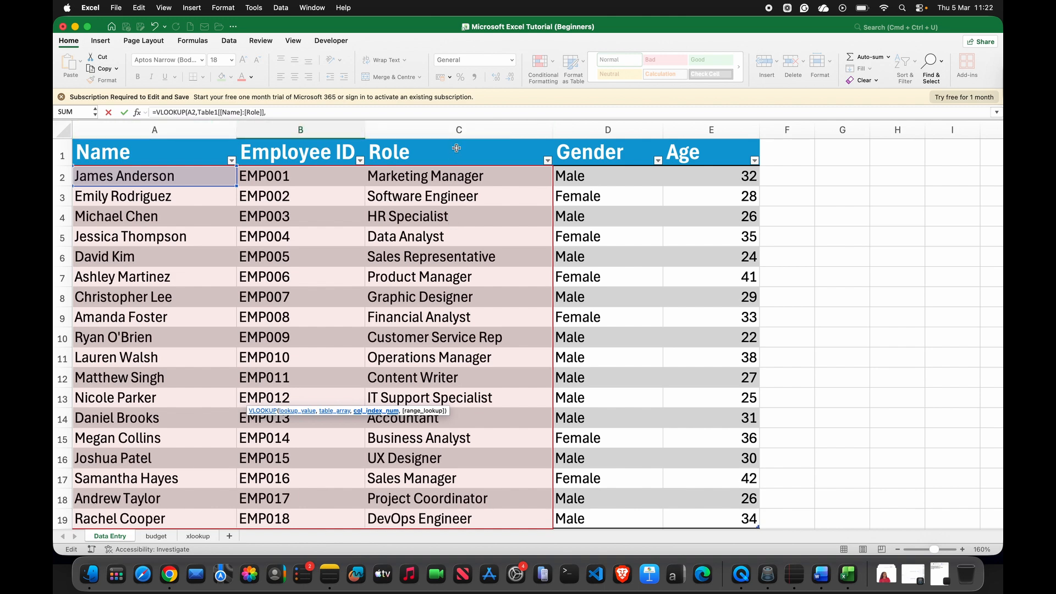
scroll(448, 368, down, 5)
scroll(448, 368, down, 1)
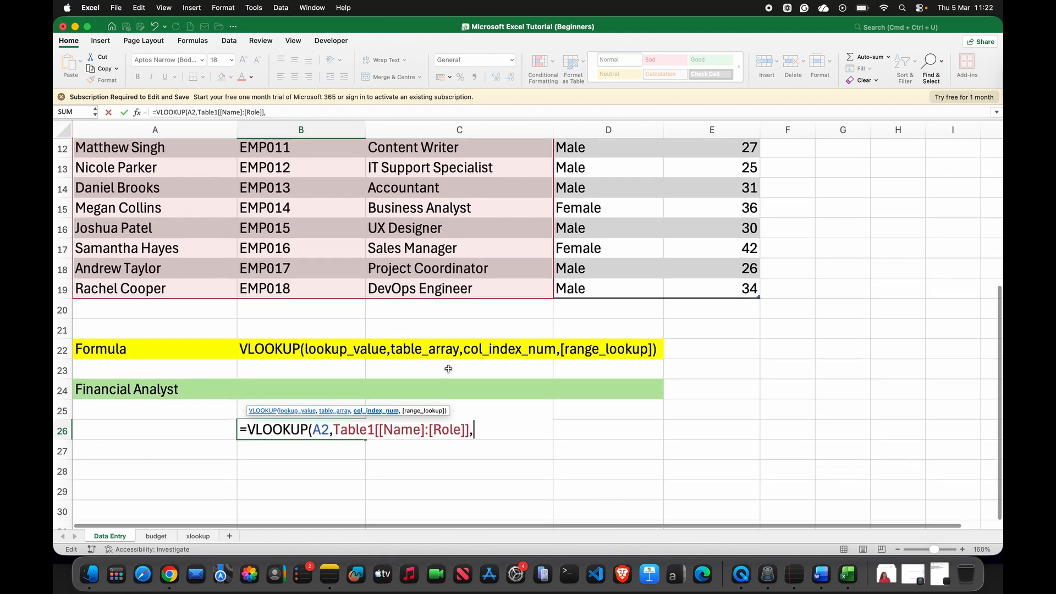
text(3,)
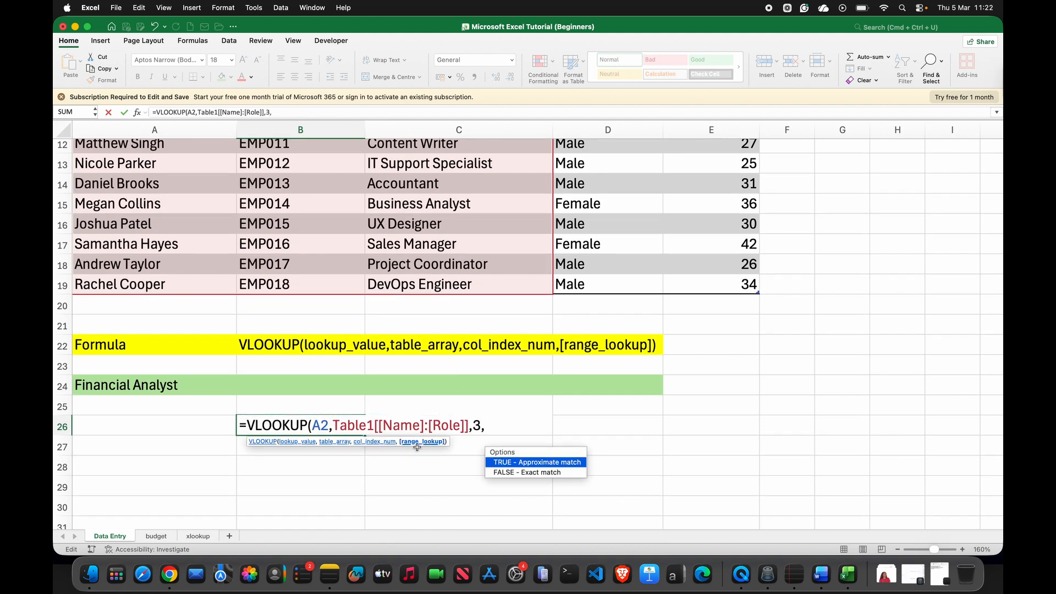
double_click(518, 477)
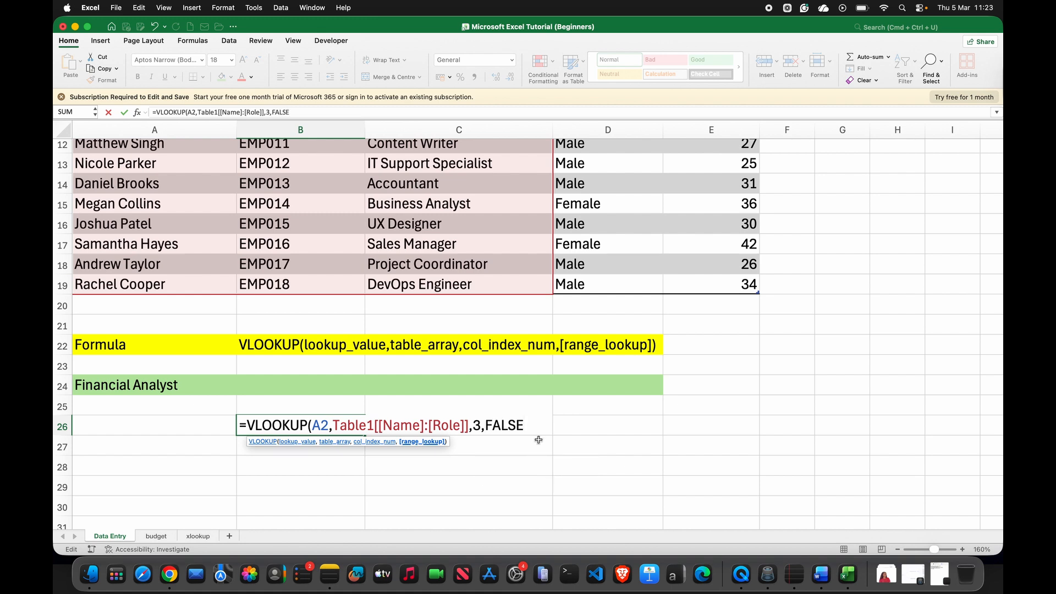
text())
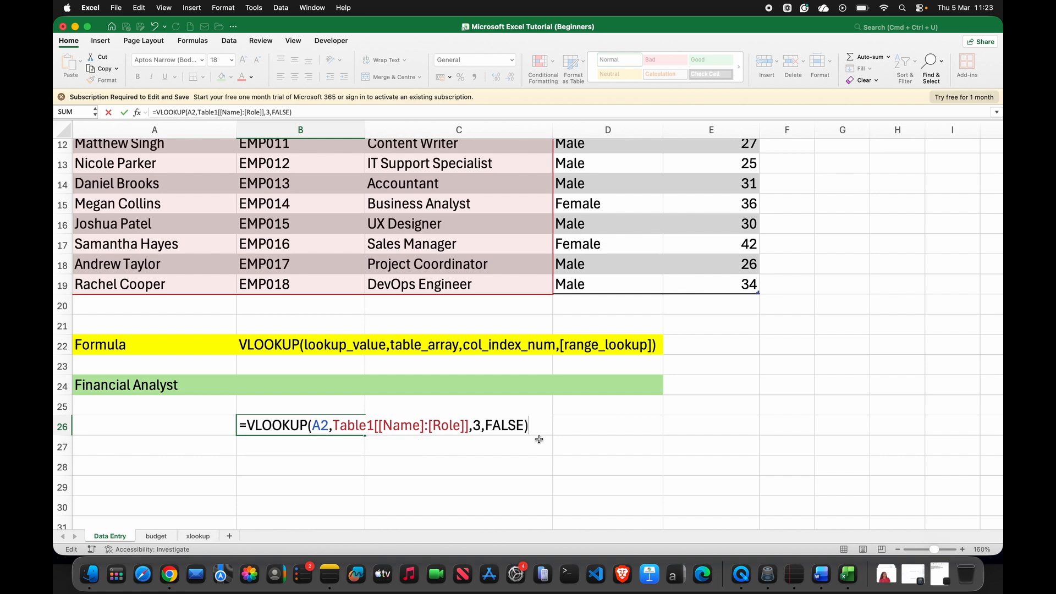
key(Return)
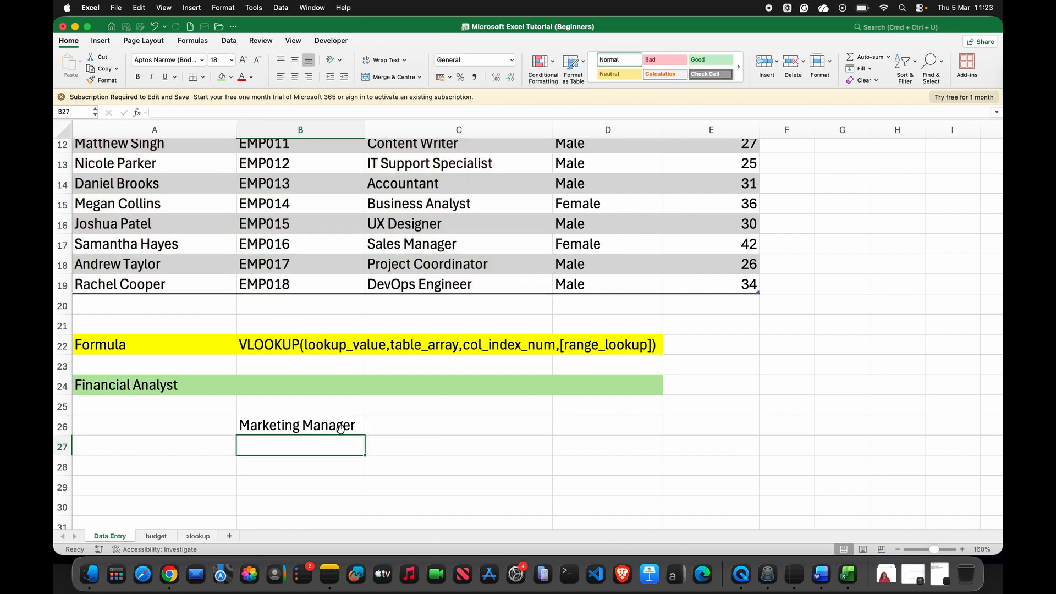
- Compare the lookup result in B26 with the role listed in row 2 of the employee table
click(260, 427)
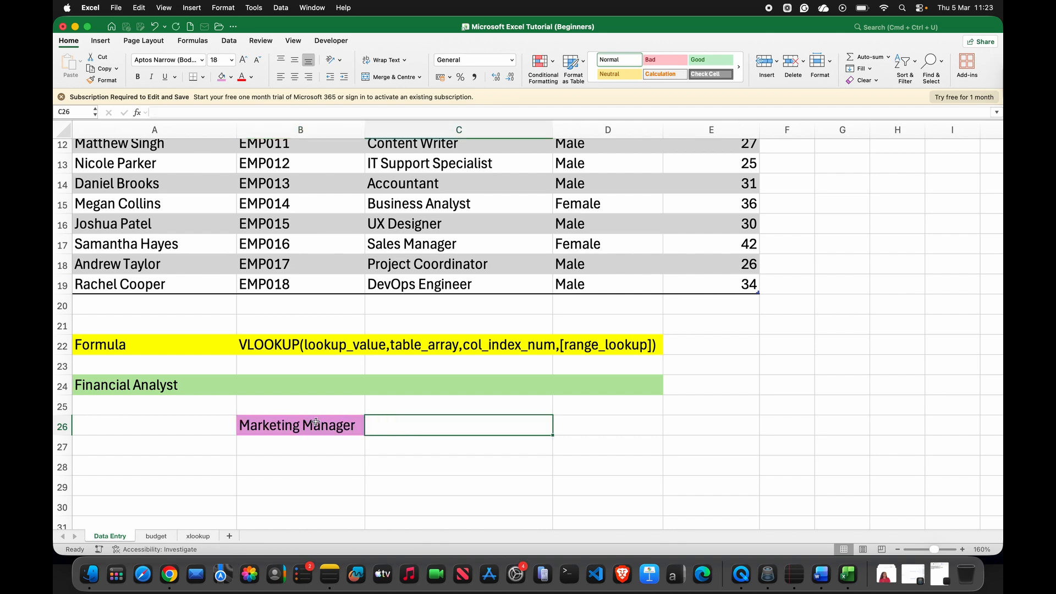
click(318, 427)
scroll(412, 425, up, 10)
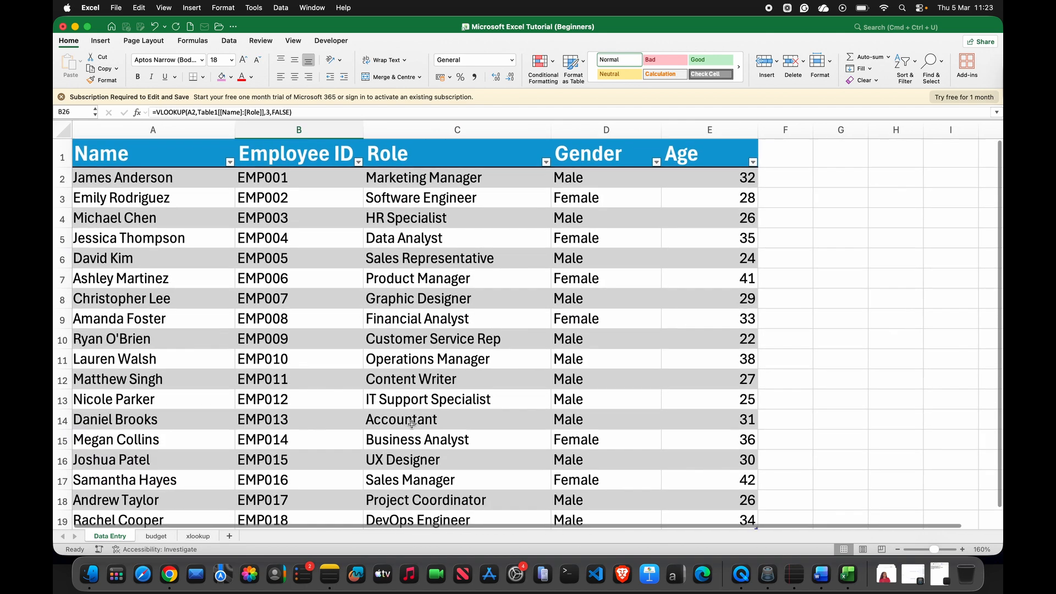
scroll(413, 424, down, 10)
scroll(443, 406, up, 2)
scroll(444, 406, up, 10)
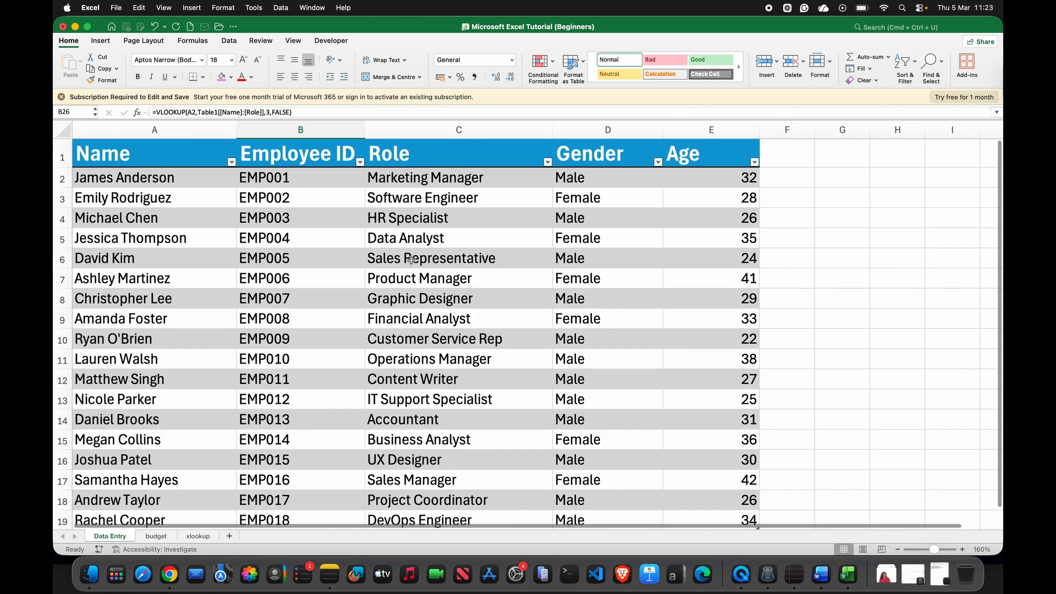
scroll(444, 406, down, 1)
click(67, 167)
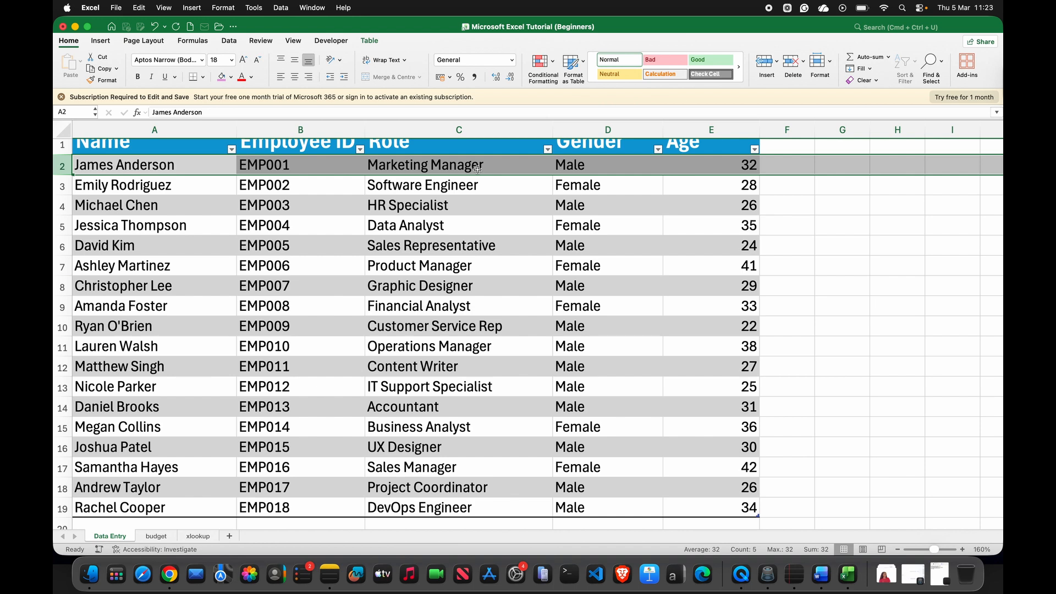
click(503, 189)
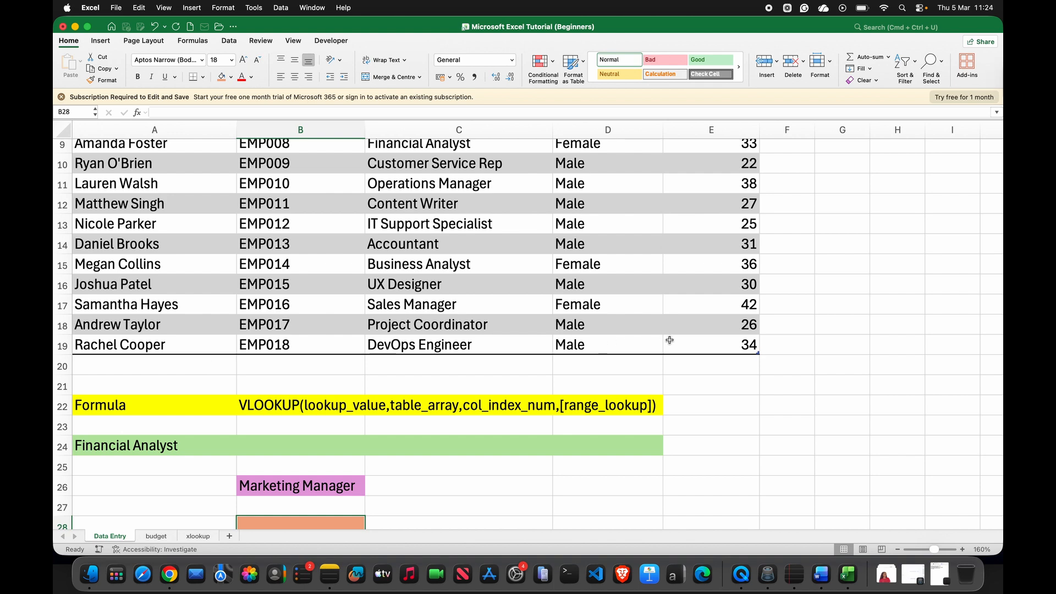
- Start a VLOOKUP formula in cell B28 with the last employee's name in A19 as the lookup value
scroll(671, 337, up, 5)
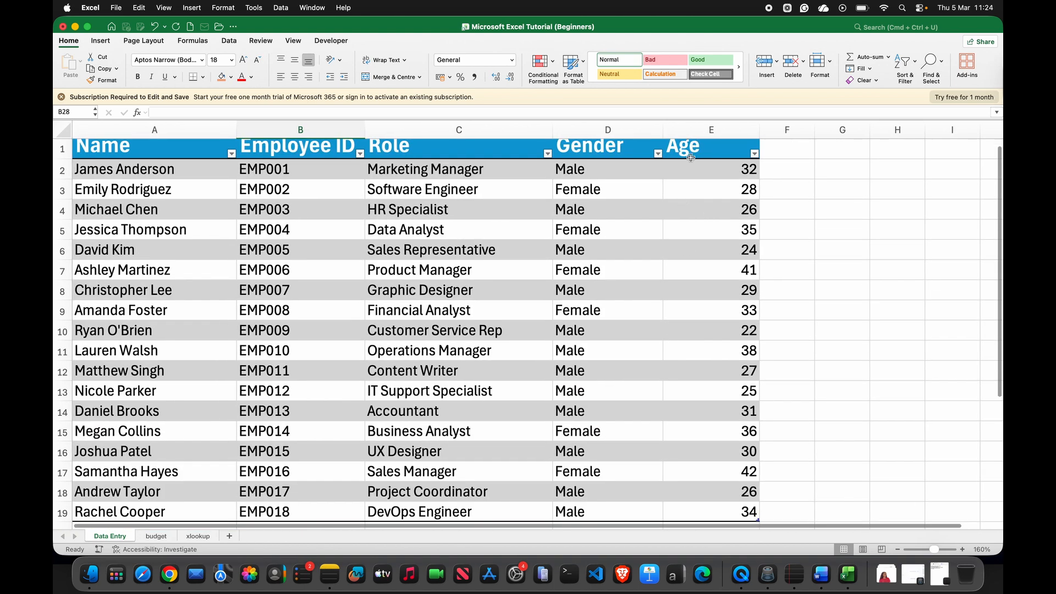
scroll(488, 365, down, 5)
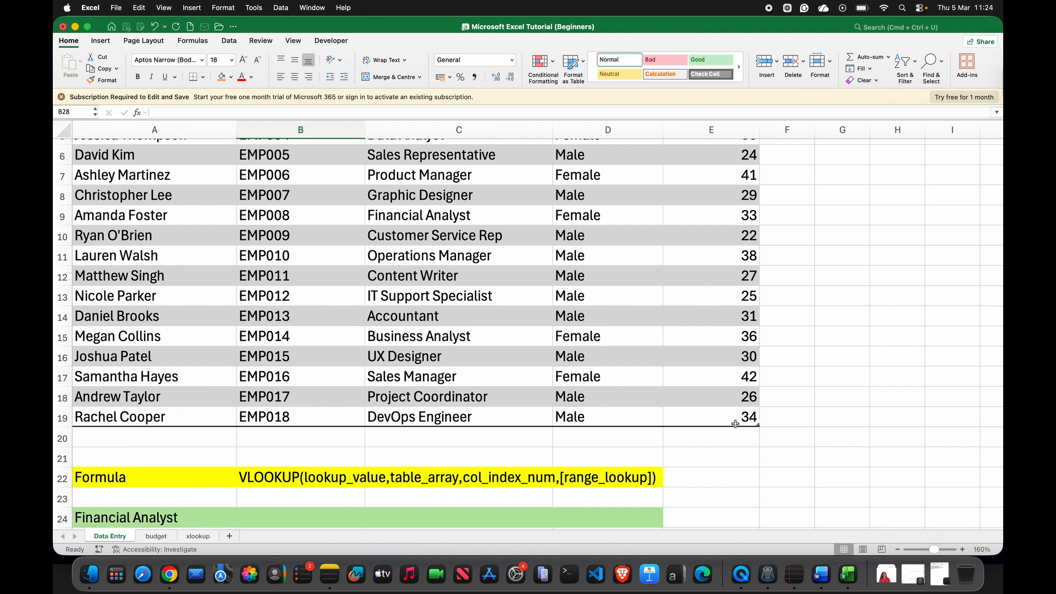
scroll(352, 423, down, 3)
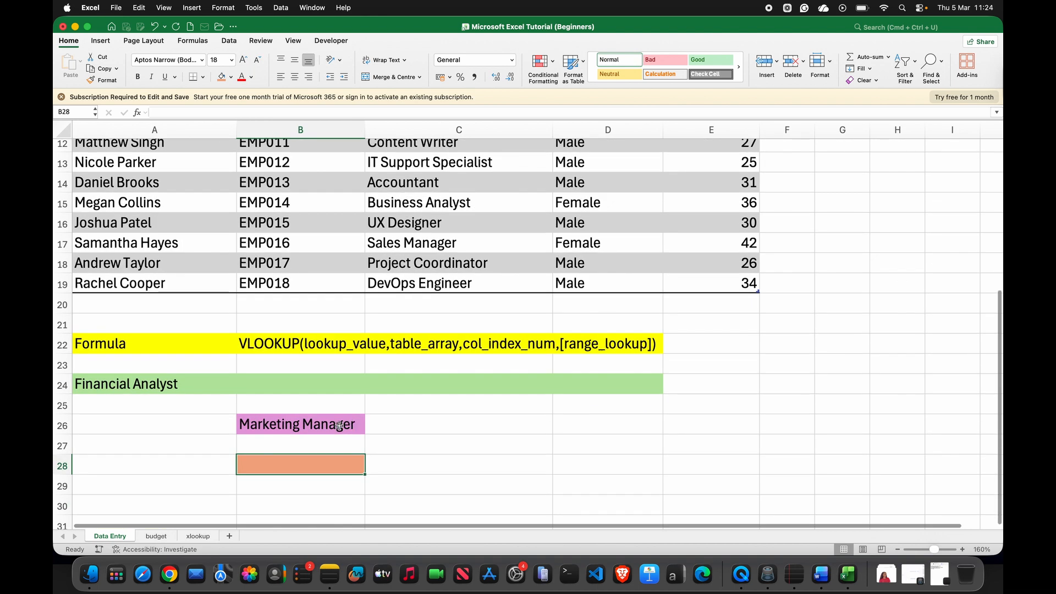
text(=)
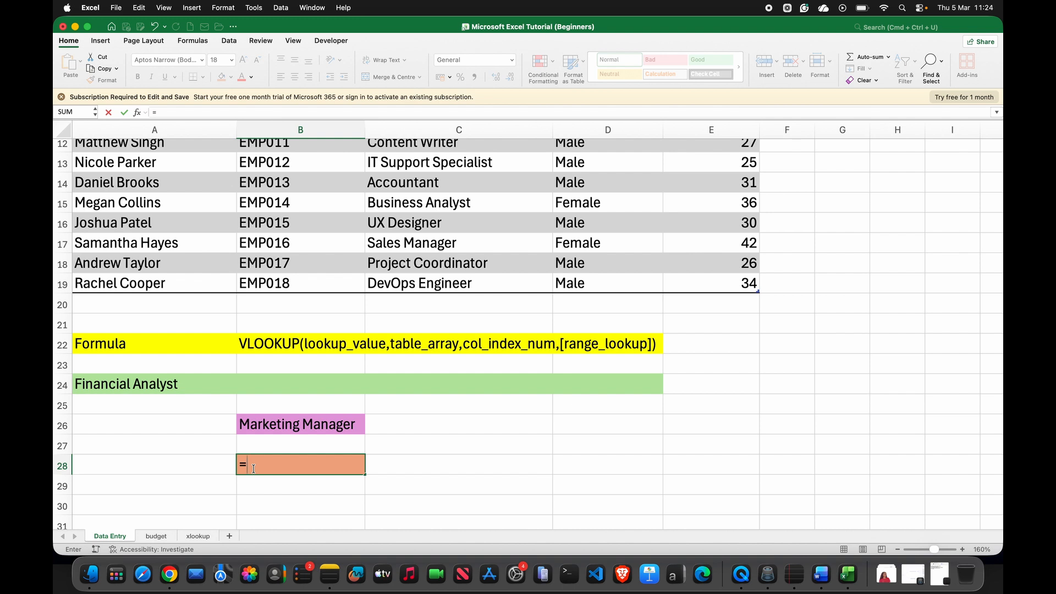
text(vloo)
key(Tab)
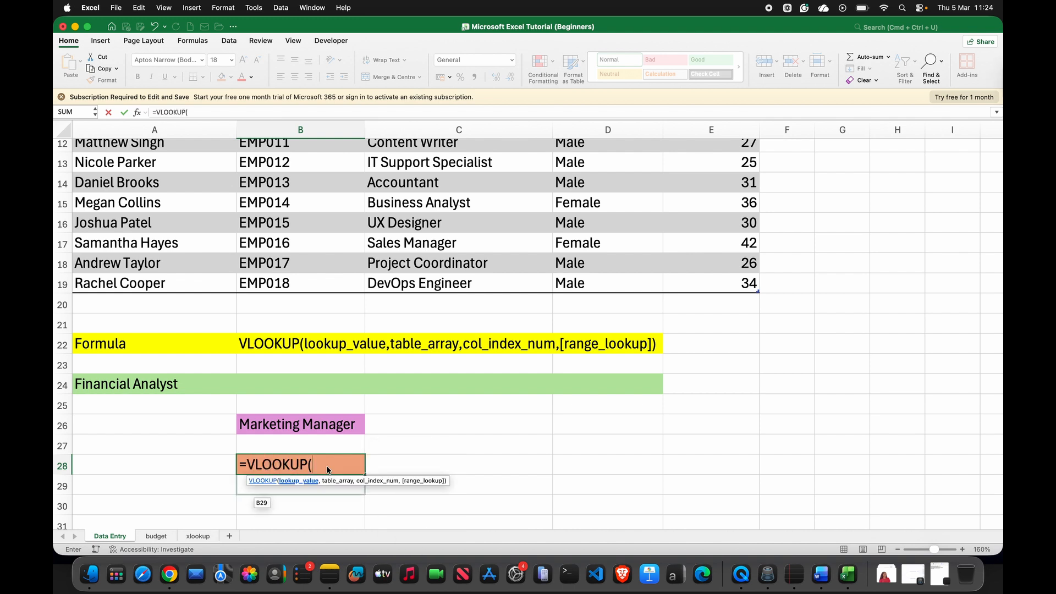
click(191, 285)
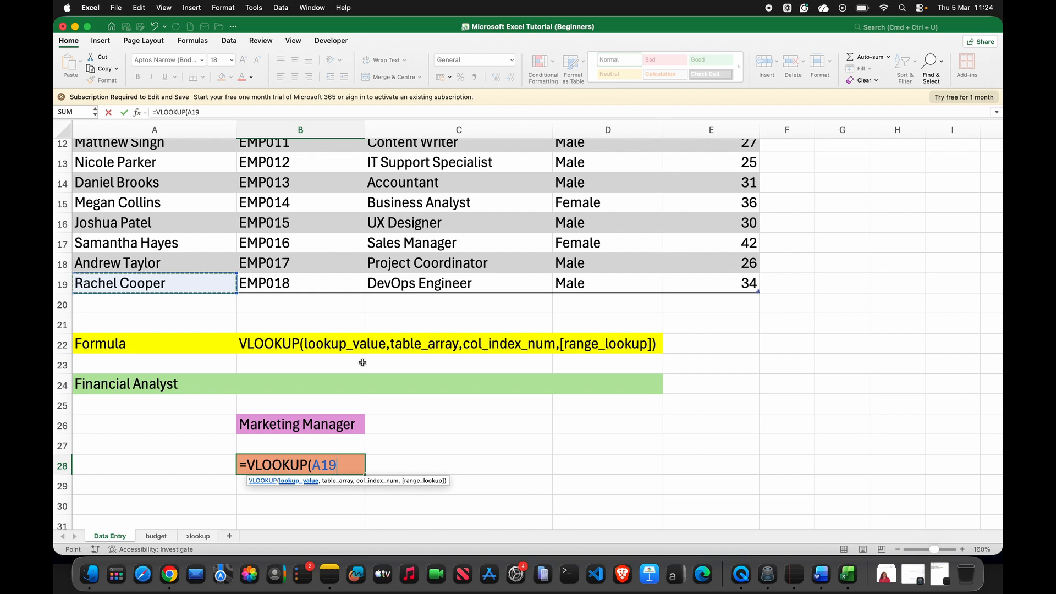
text(,)
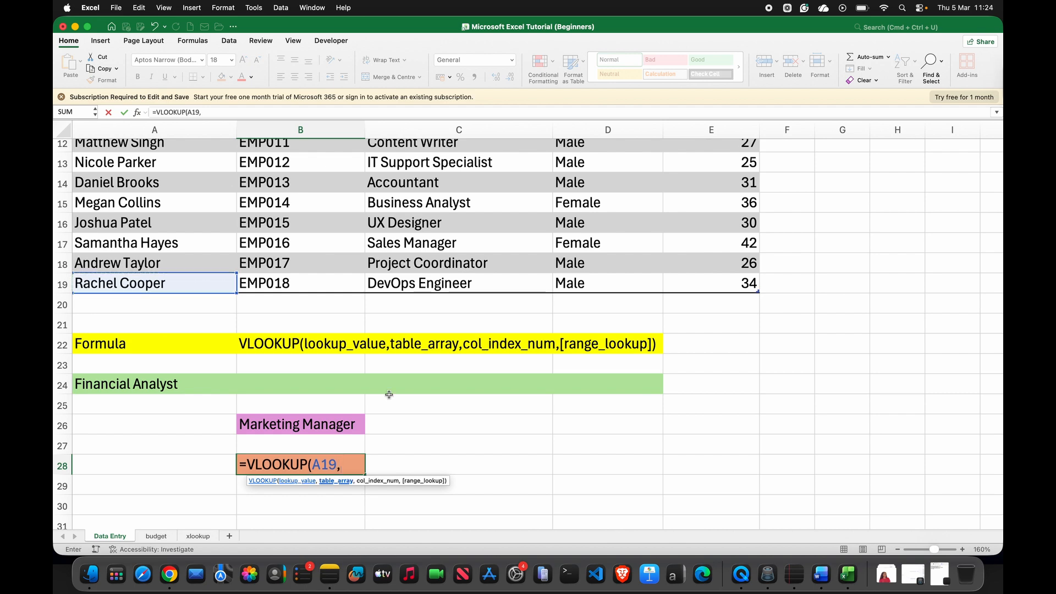
- Set the B28 formula's table array to all employee rows from the Name through Age columns, Table1
scroll(389, 394, up, 10)
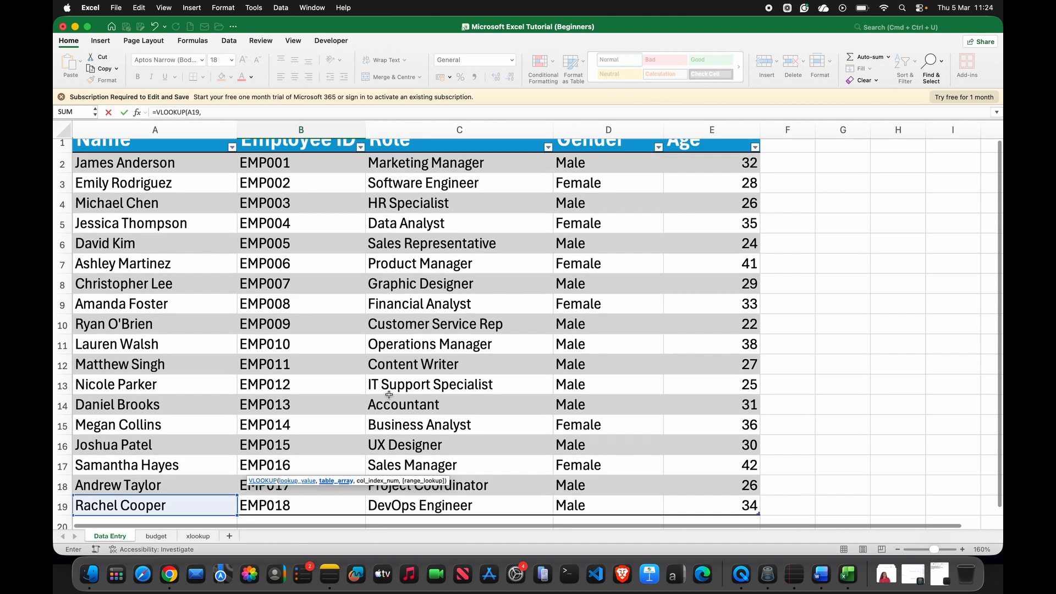
drag(192, 165, 745, 504)
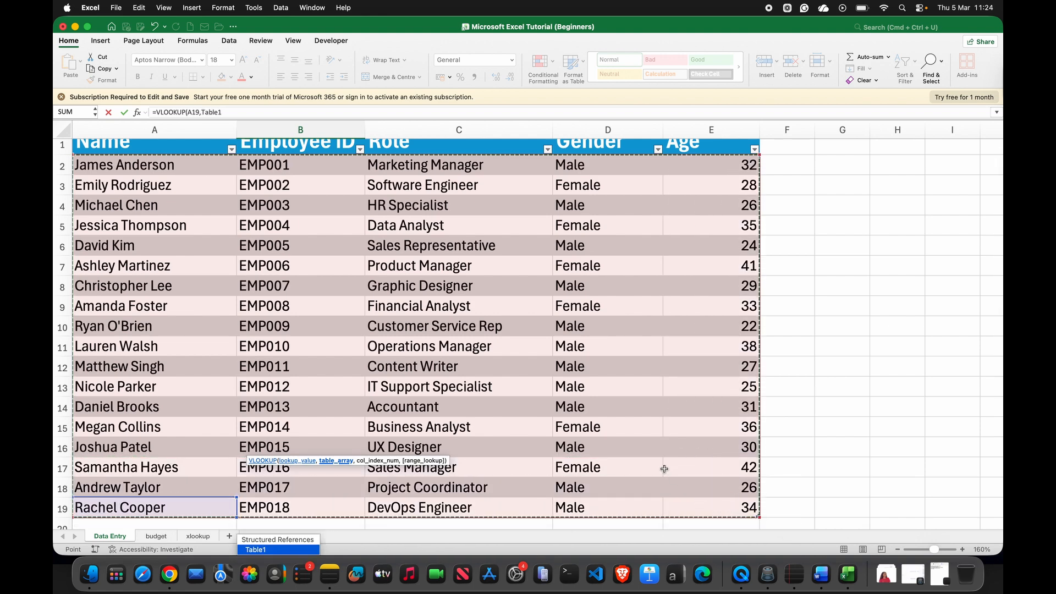
click(232, 111)
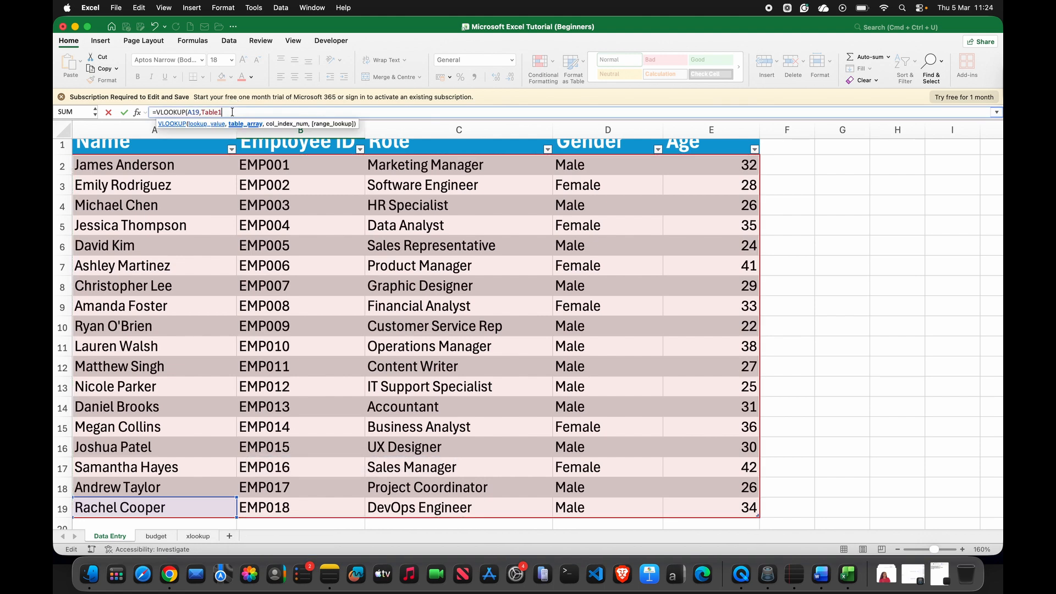
- Complete the B28 formula with column index 5 and FALSE for an exact match, and enter it
text(,5)
text(,5,)
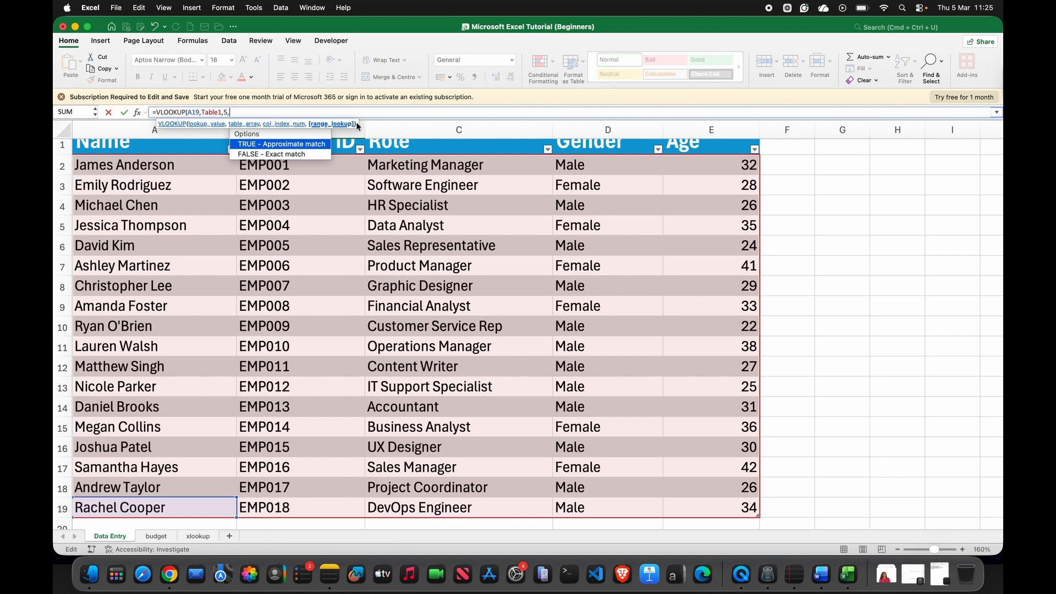
double_click(306, 154)
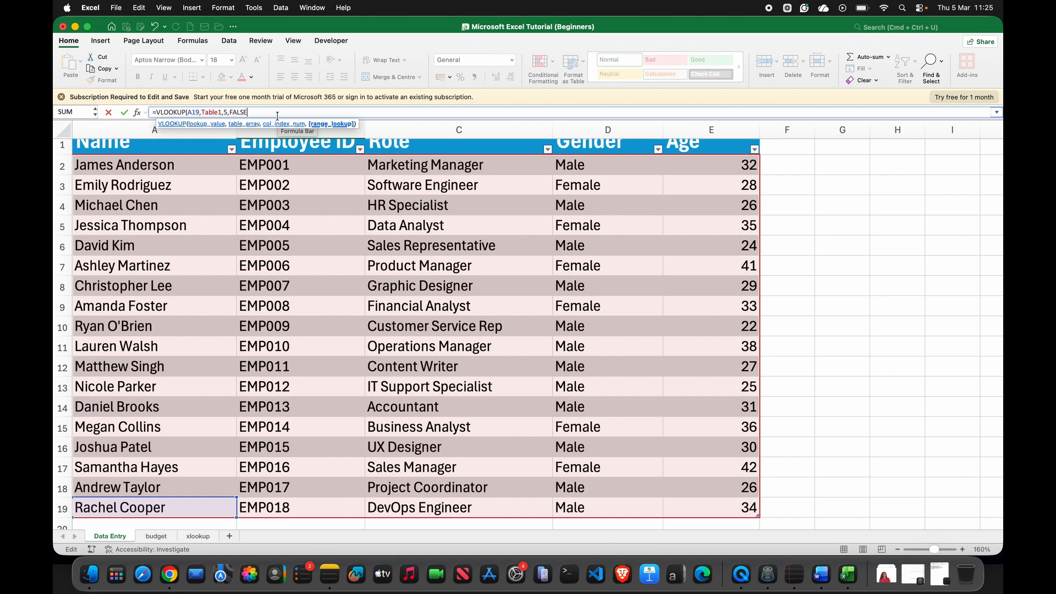
text())
key(Return)
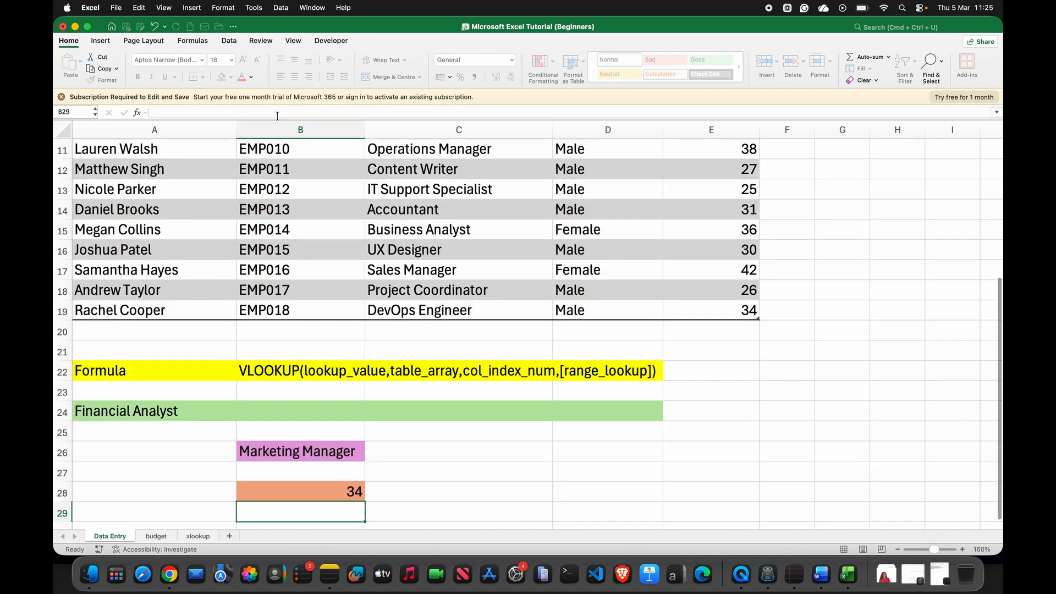
- Compare the lookup result in B28 with the age listed in row 19 of the employee table
click(335, 490)
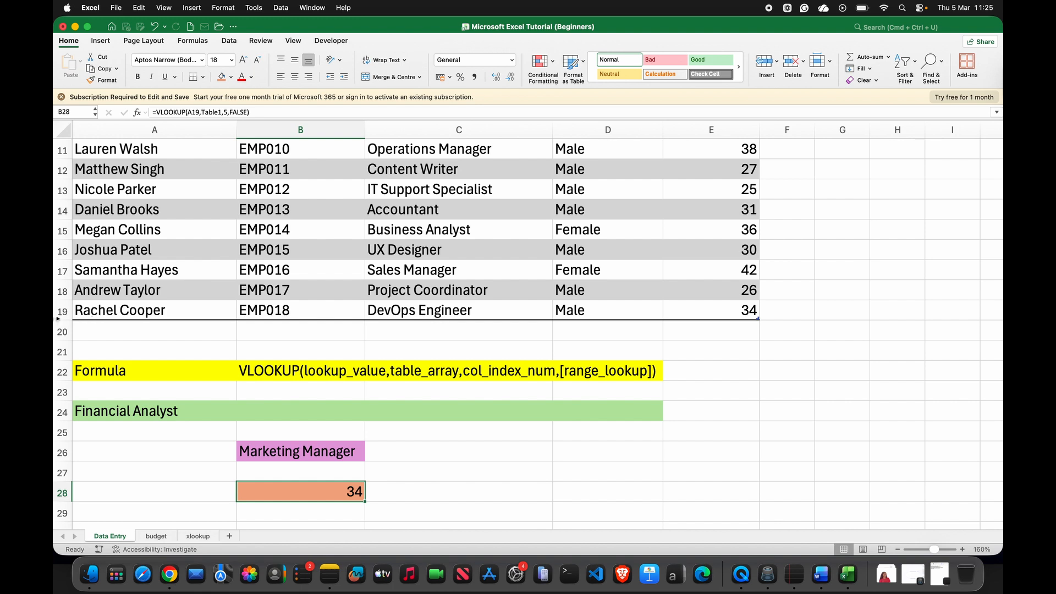
click(62, 310)
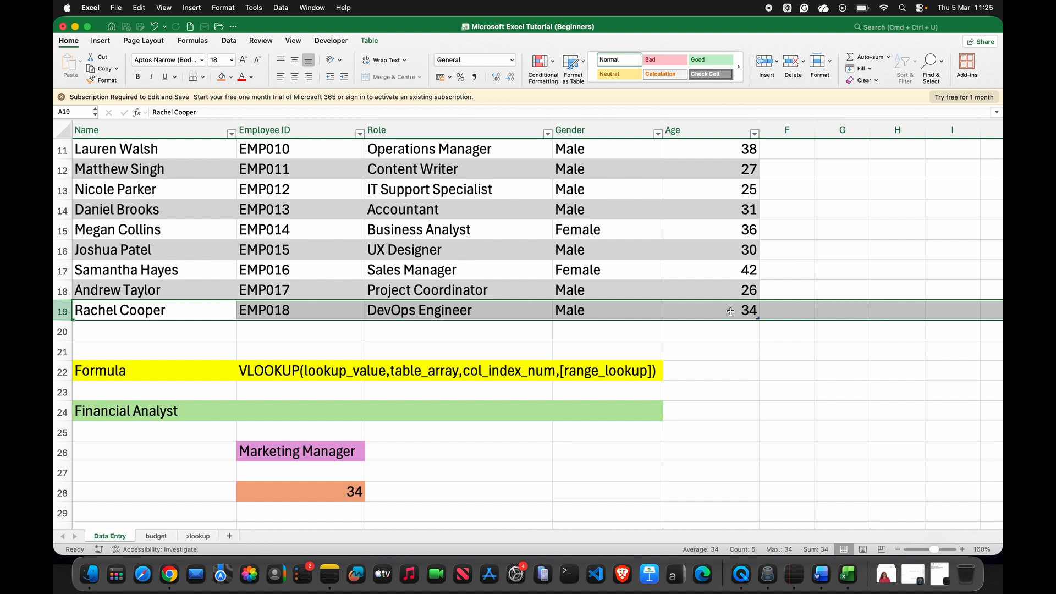
scroll(731, 311, up, 10)
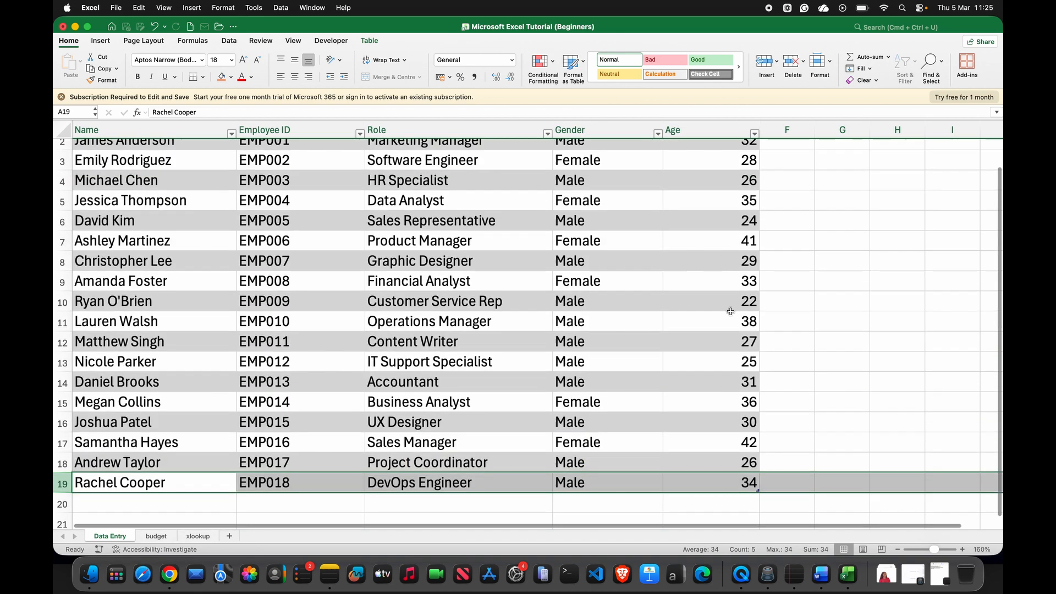
scroll(731, 311, down, 12)
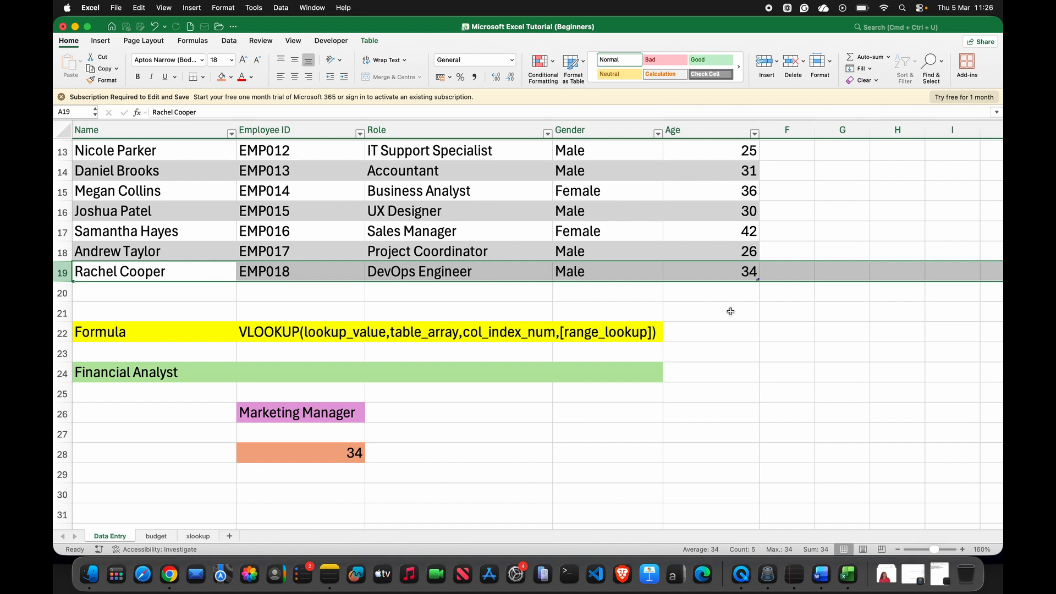
scroll(730, 311, up, 10)
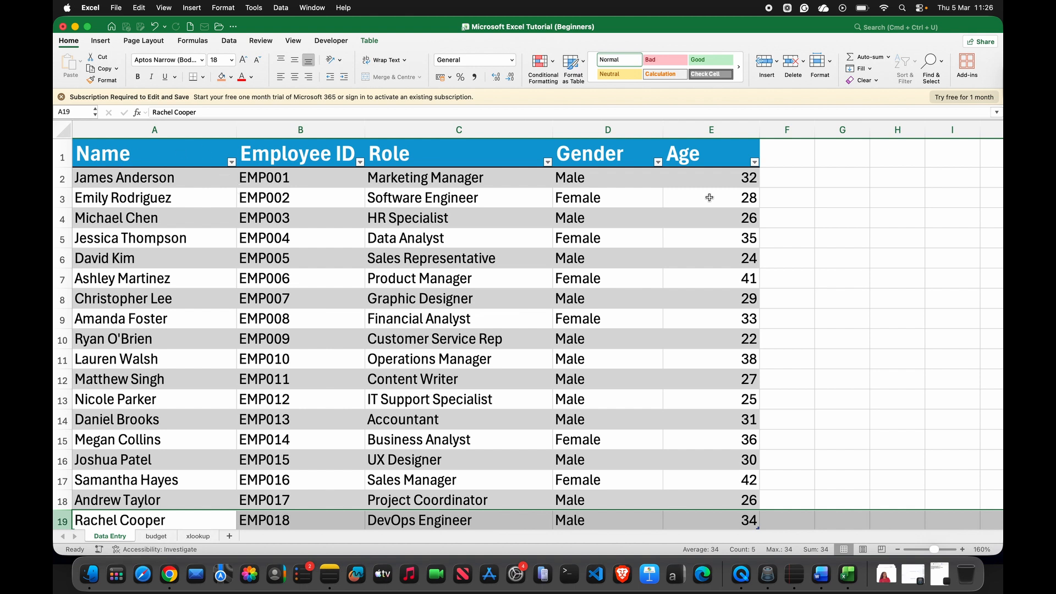
click(691, 280)
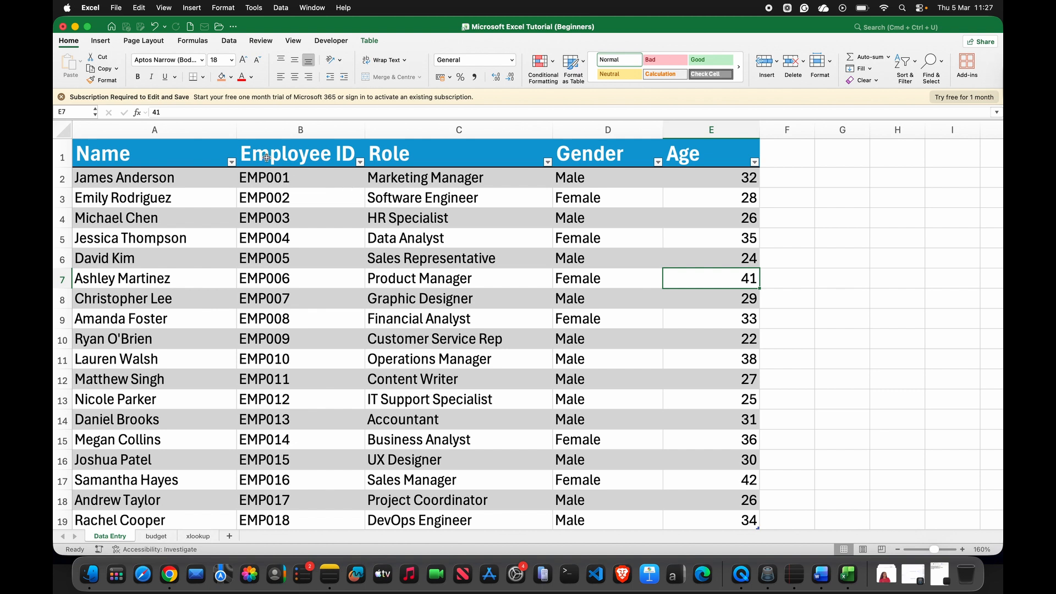
click(172, 183)
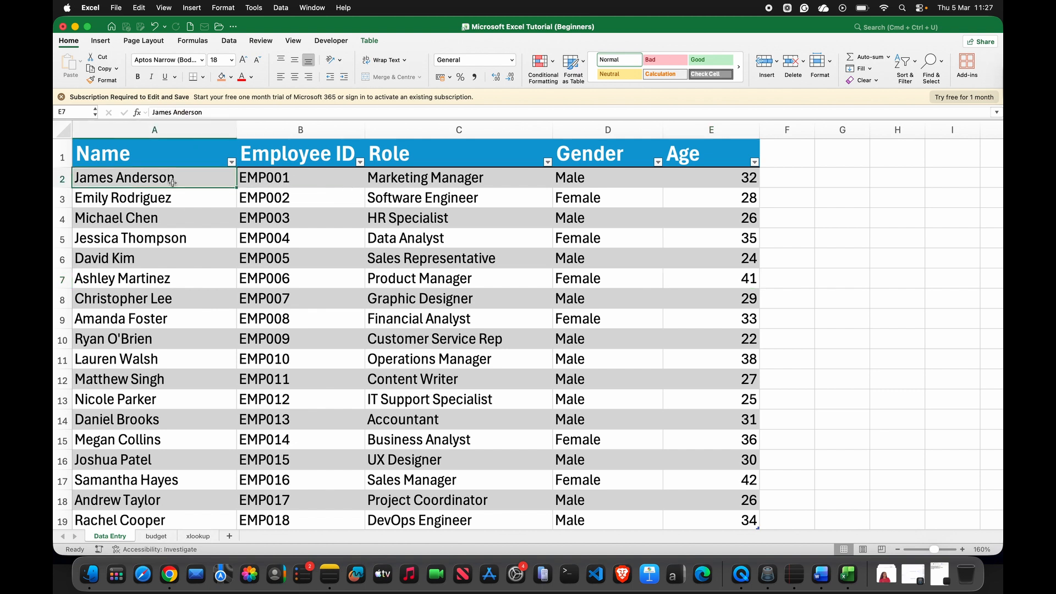
click(200, 197)
click(320, 197)
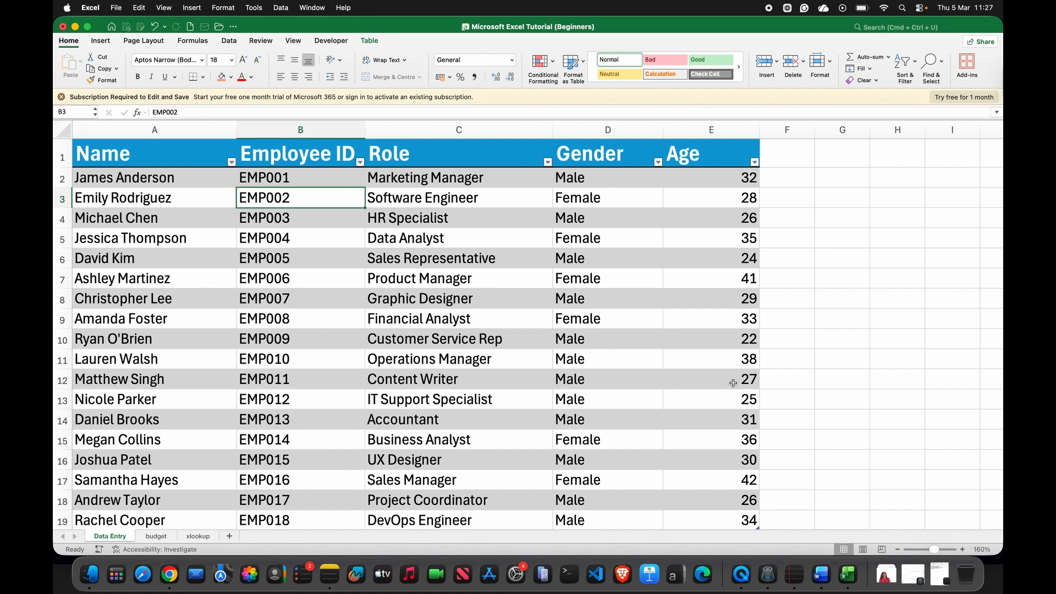
scroll(733, 384, down, 10)
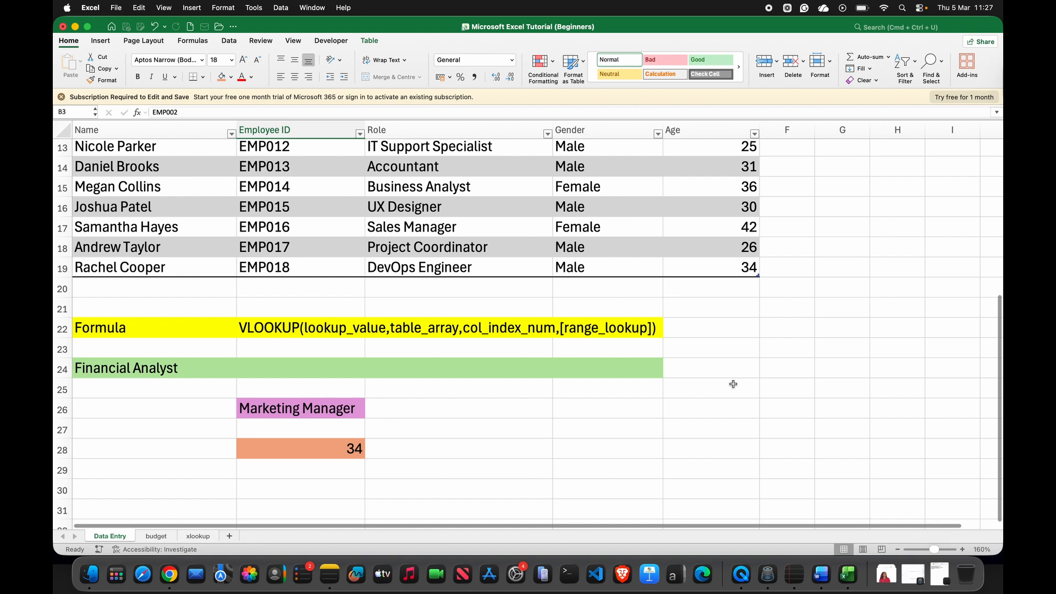